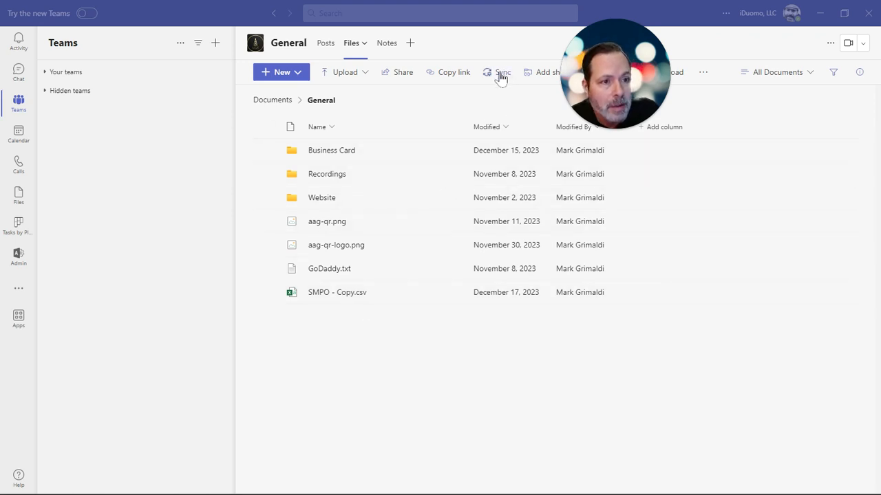
Step: Sync the General channel's file library to this device through OneDrive and dismiss the sync notice
left_click(502, 72)
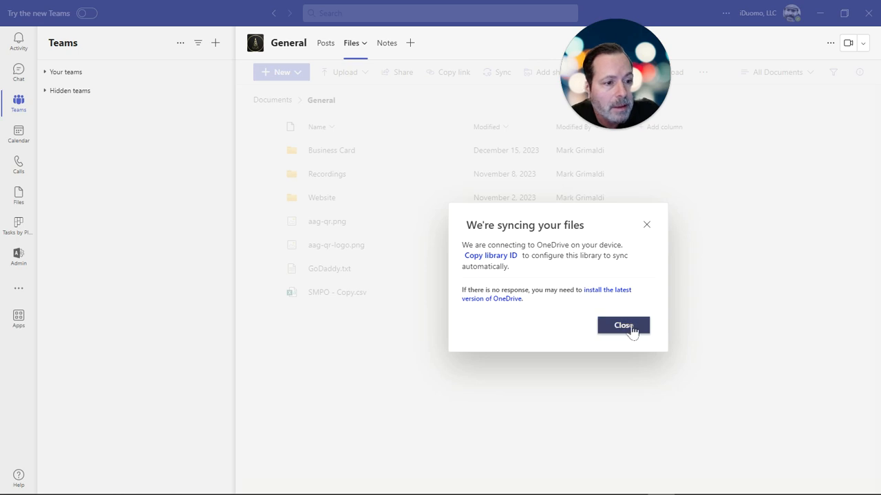
left_click(624, 326)
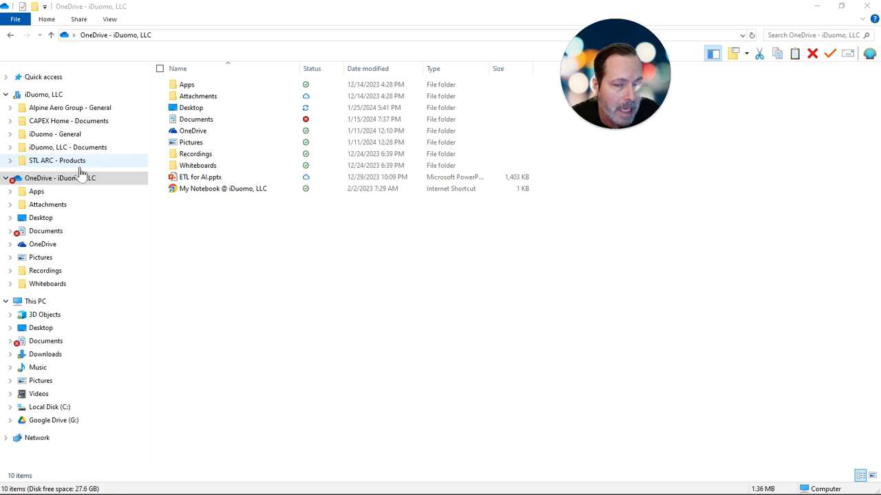
Step: Open the Whiteboards folder under OneDrive - iDuomo, LLC and highlight its full local path
left_click(57, 292)
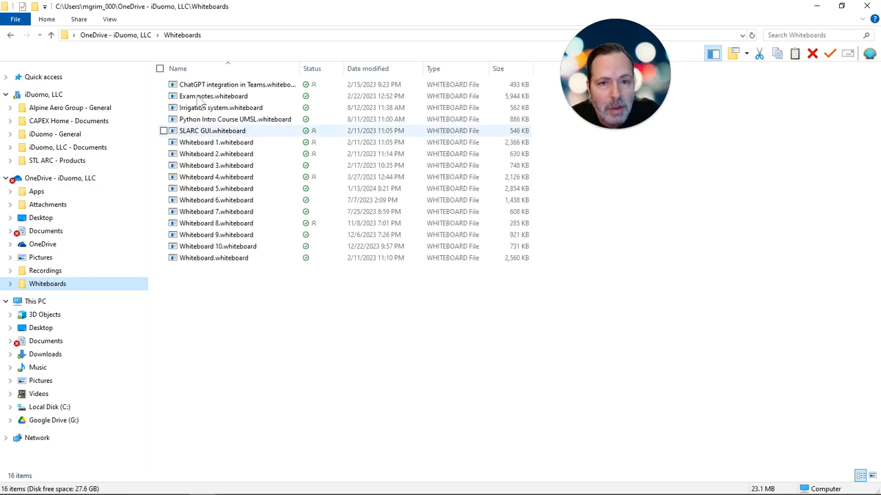
left_click(216, 35)
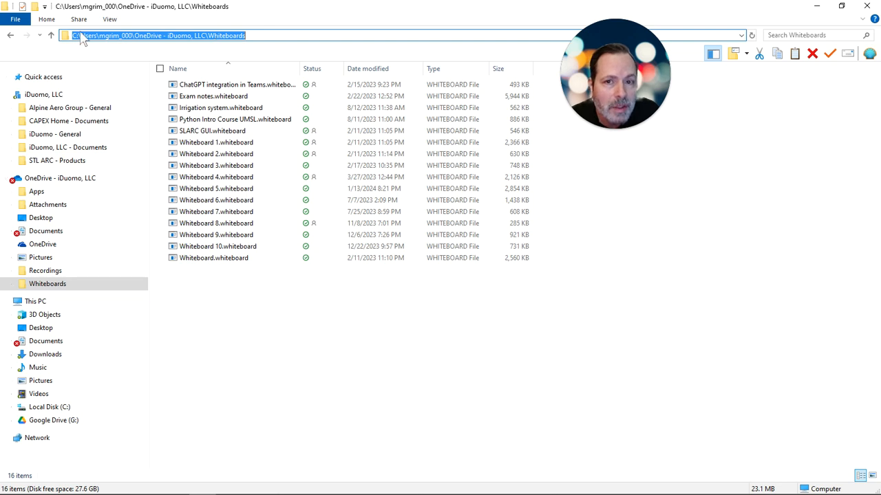
left_click_drag(260, 35, 71, 35)
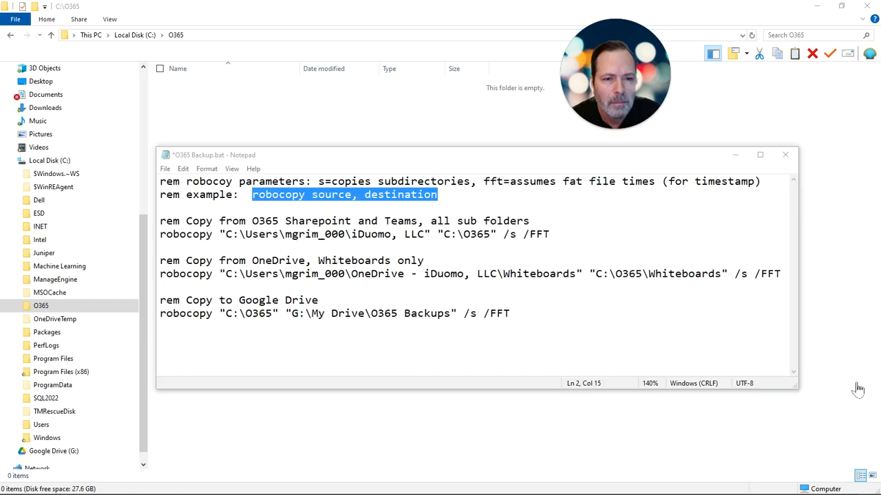
Step: Highlight the example syntax "robocopy source, destination" in the O365 Backup.bat comments
left_click(448, 196)
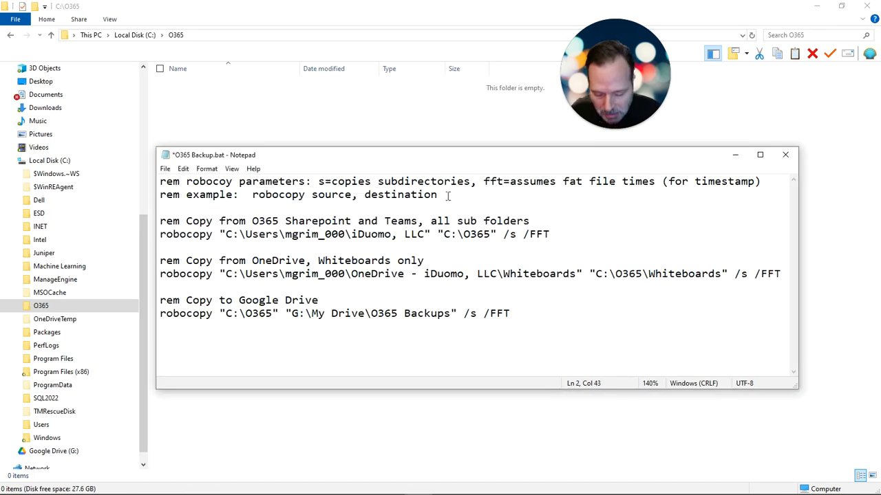
key("ctrl+shift+Left")
key("ctrl+shift+Left")
key("ctrl+shift+Left")
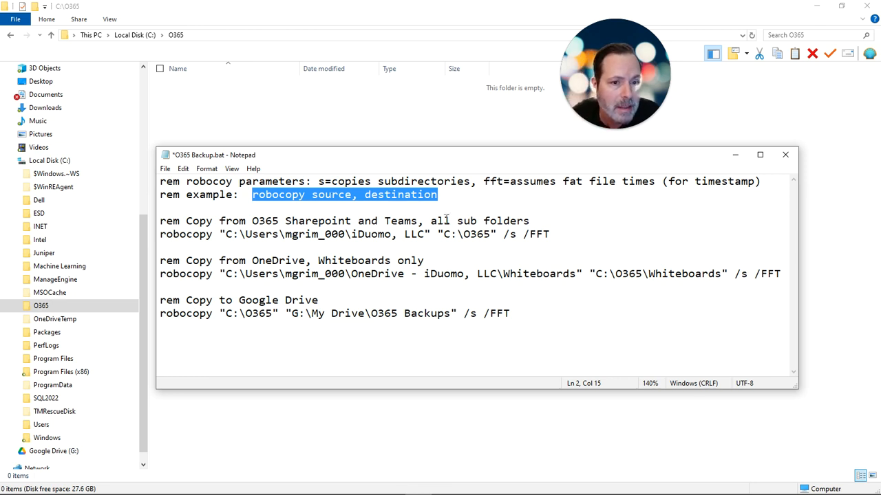
Step: Highlight the SharePoint and Teams robocopy line and compare its source with the synced iDuomo, LLC folders in File Explorer
left_click(554, 234)
key("shift+Home")
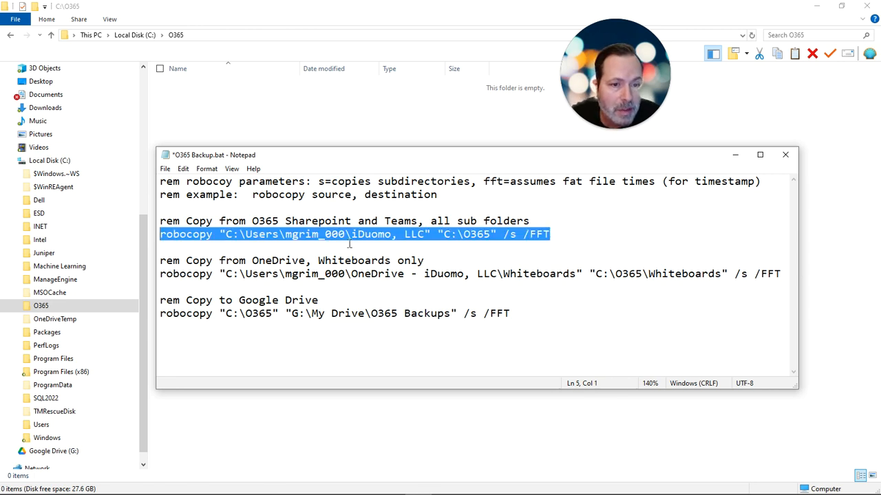
left_click(146, 84)
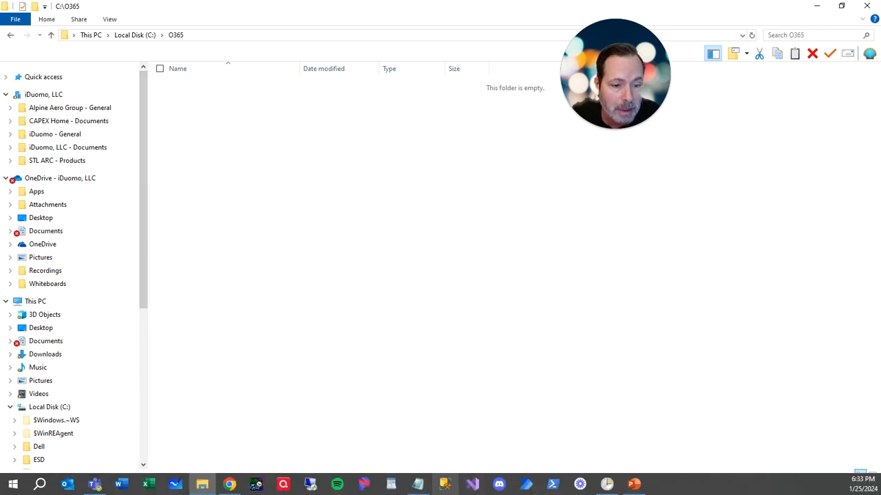
left_click(418, 484)
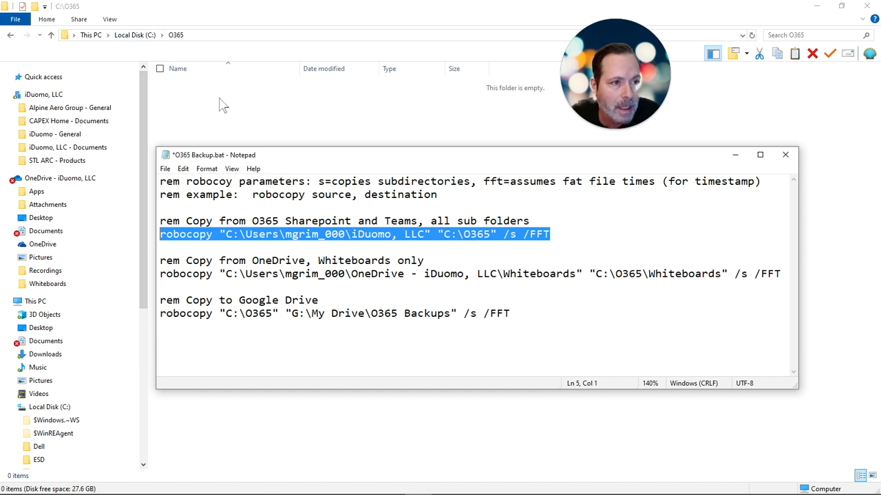
Step: Highlight the OneDrive robocopy command through the end of its source path, the Whiteboards folder
left_click(252, 276)
key("ctrl+shift+Right")
key("ctrl+shift+Right")
key("ctrl+shift+Right")
key("ctrl+shift+Right")
key("ctrl+shift+Right")
key("ctrl+shift+Right")
key("ctrl+shift+Right")
key("ctrl+shift+Right")
key("ctrl+shift+Right")
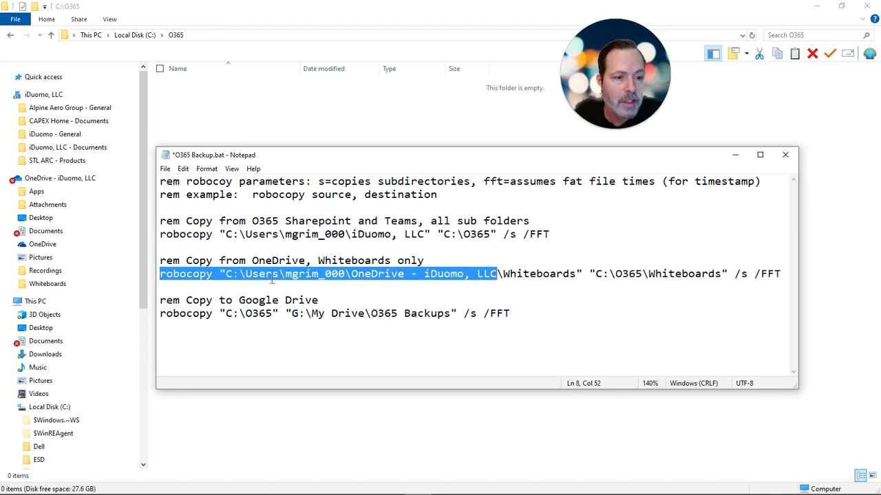
key("ctrl+shift+Right")
key("shift+Left")
key("shift+Left")
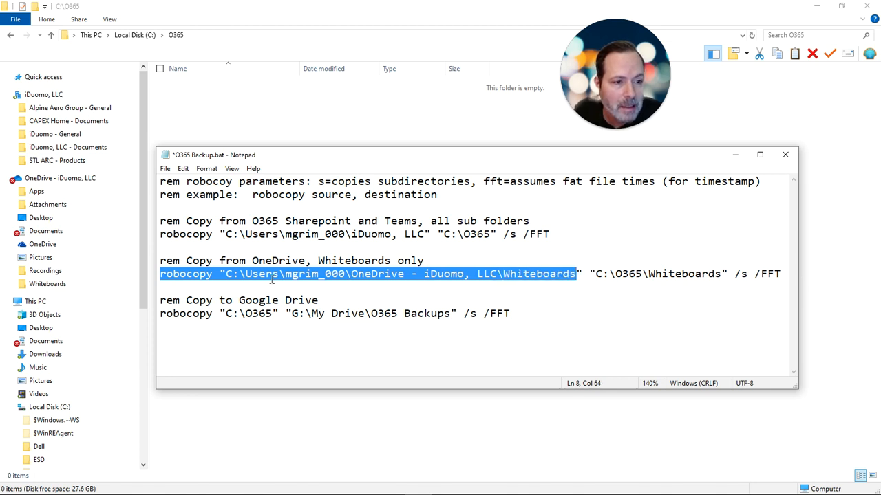
Step: Highlight the destination path C:\O365\Whiteboards in the OneDrive robocopy command
key("Right")
key("ctrl+shift+Right")
key("ctrl+shift+Right")
key("ctrl+shift+Right")
key("ctrl+shift+Right")
key("ctrl+shift+Right")
key("shift+Left")
key("shift+Left")
key("shift+Left")
key("shift+Left")
key("shift+Left")
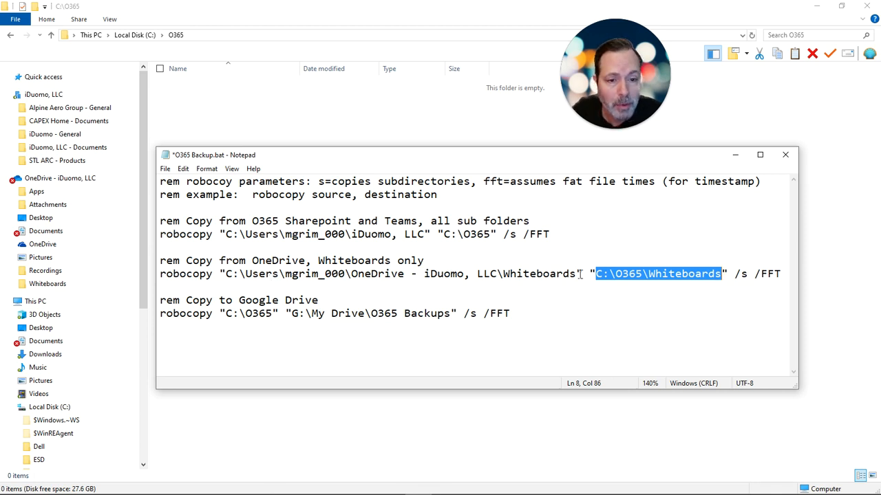
Step: Highlight the Google Drive robocopy line and open its destination folder, G:\My Drive\O365 Backups, in File Explorer
left_click(536, 317)
key("shift+Home")
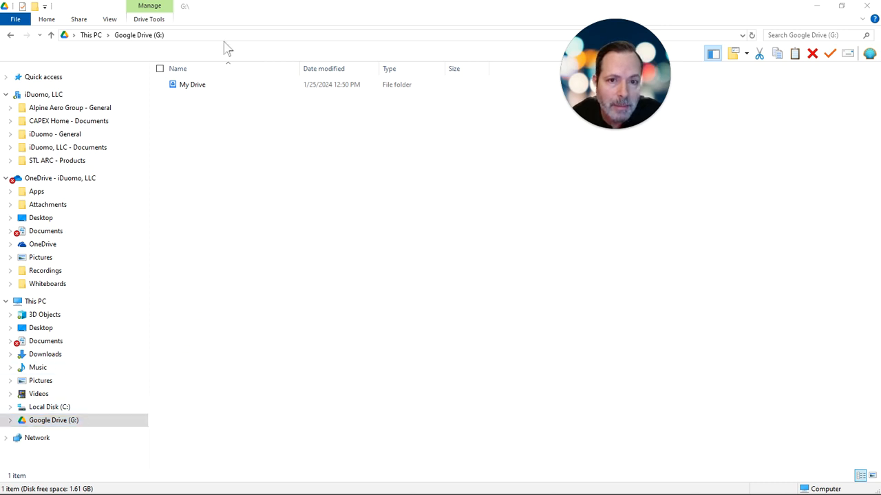
double_click(197, 88)
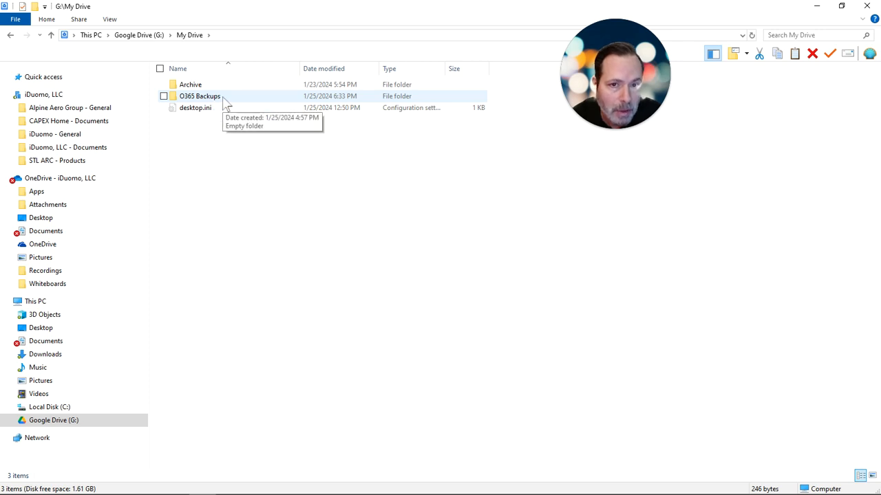
double_click(223, 97)
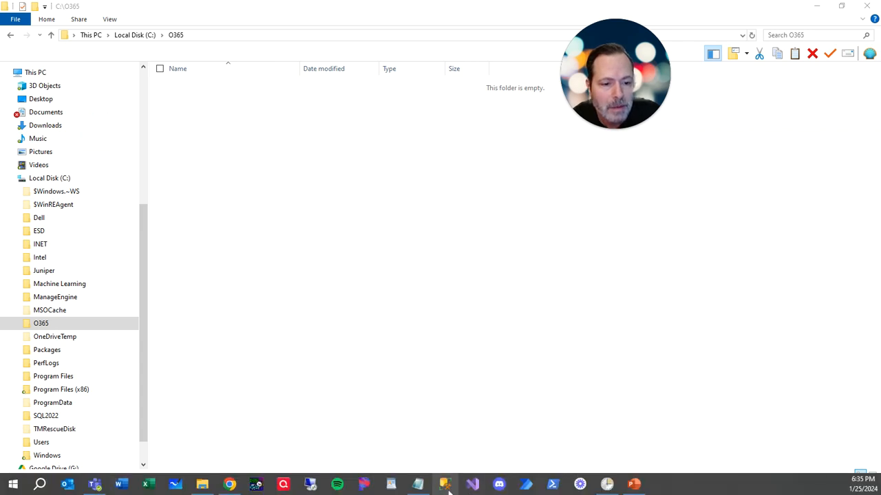
Step: Review the complete O365 Backup.bat script in Notepad and minimize it to return to the C:\O365 folder
left_click(420, 485)
left_click(312, 330)
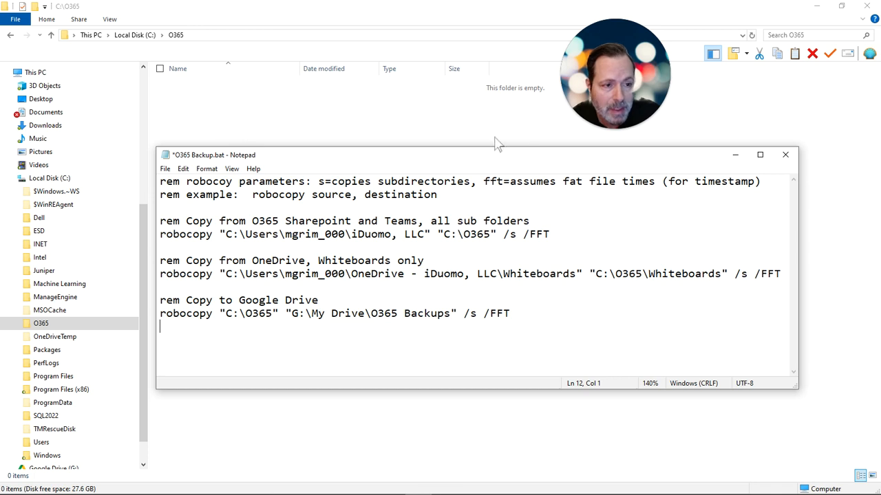
left_click(735, 156)
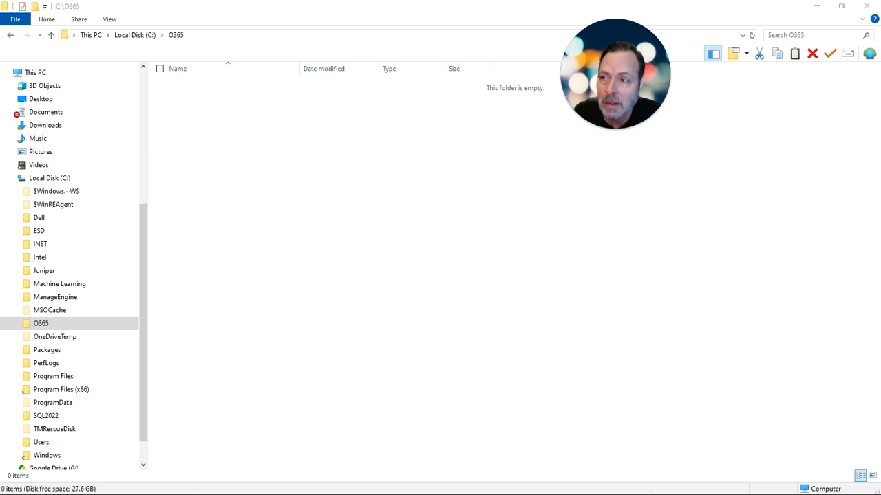
left_click_drag(0, 192, 629, 197)
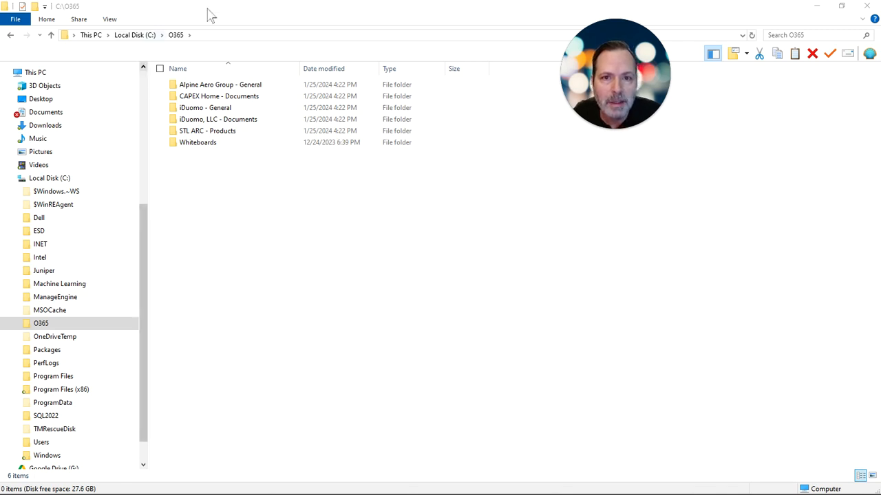
Step: Check the copied files in C:\O365\Whiteboards and in G:\My Drive\O365 Backups, and return to the backup overview slide
double_click(217, 144)
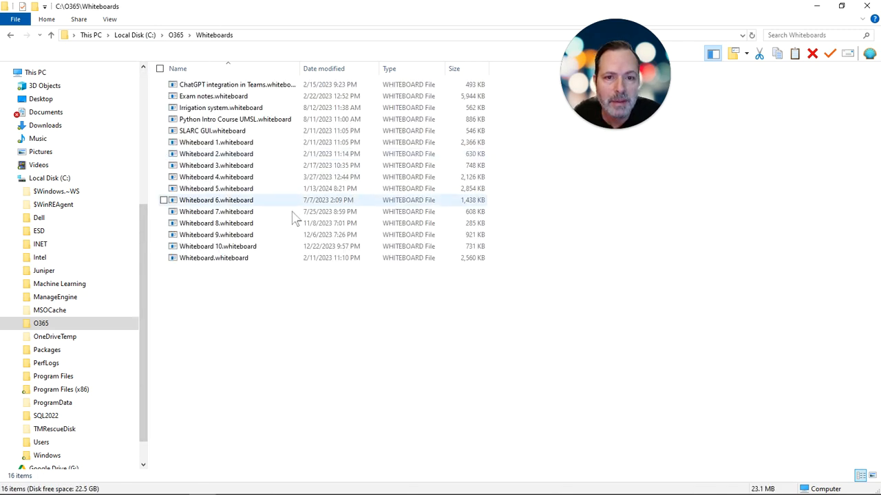
key("BackSpace")
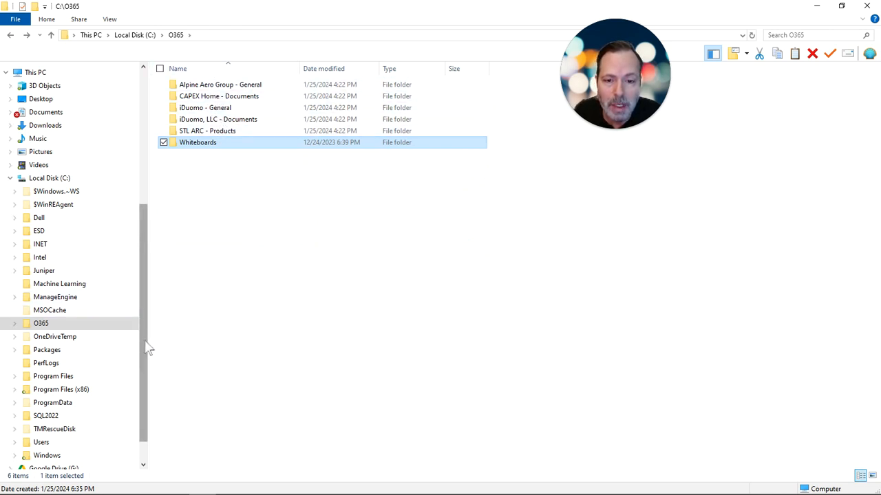
scroll(148, 348, "down", 1)
left_click(55, 440)
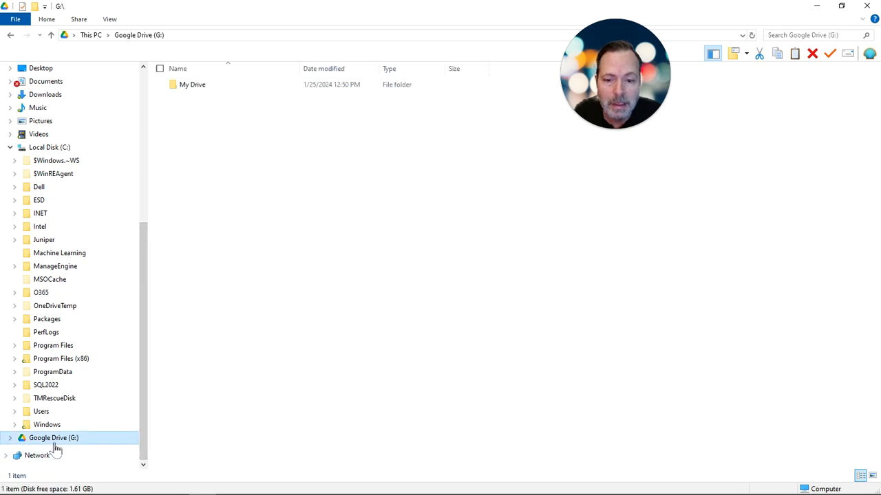
double_click(206, 86)
double_click(206, 97)
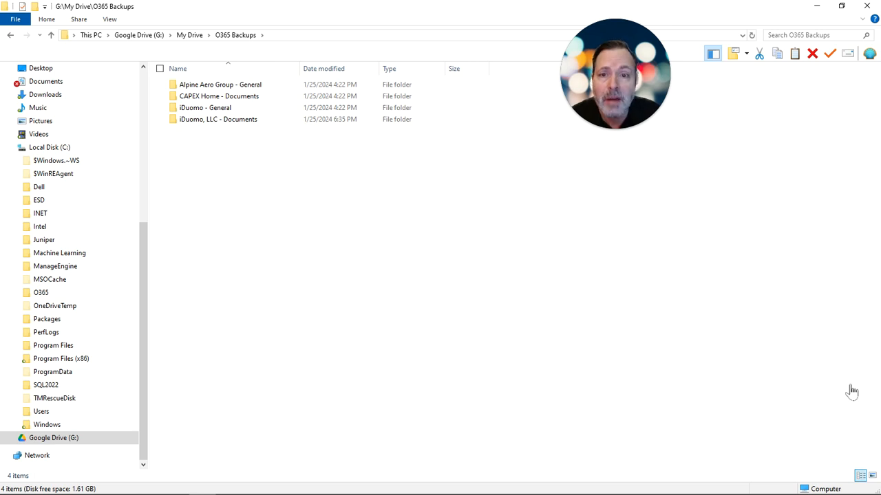
key("alt+Tab")
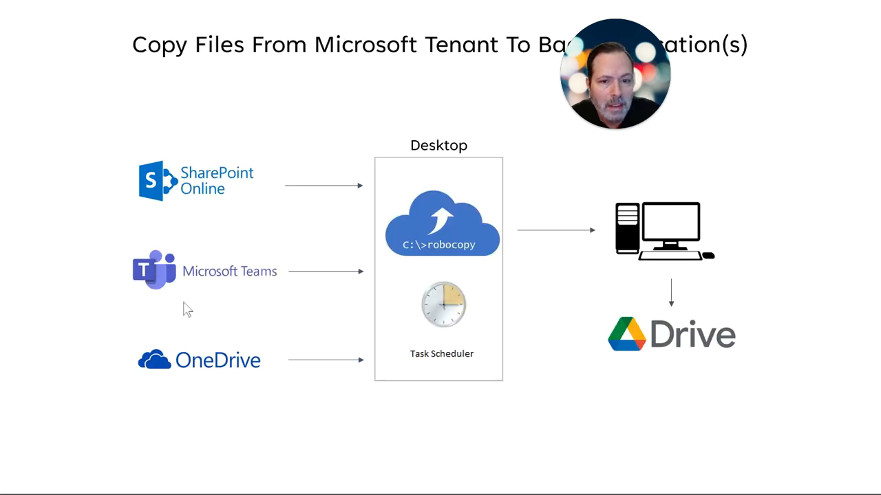